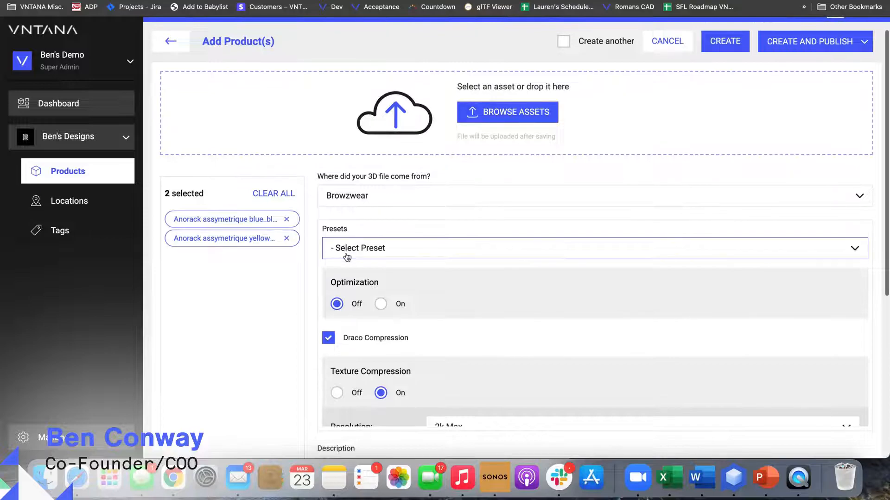
{"action": "mouse_move", "coordinate": [363, 278]}
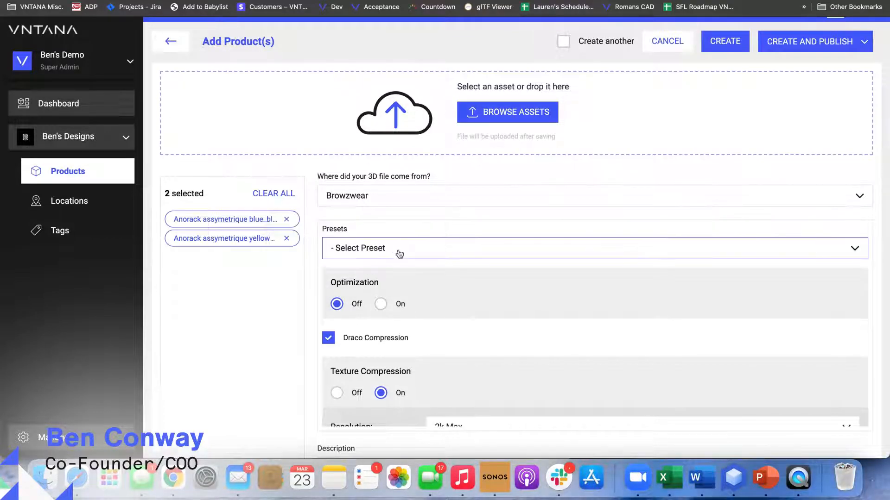
{"action": "left_click", "coordinate": [398, 250]}
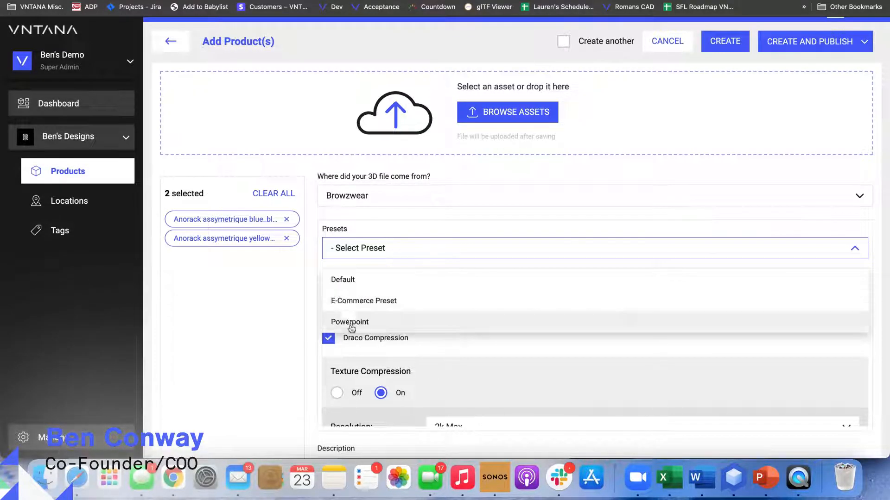
{"action": "left_click", "coordinate": [272, 302]}
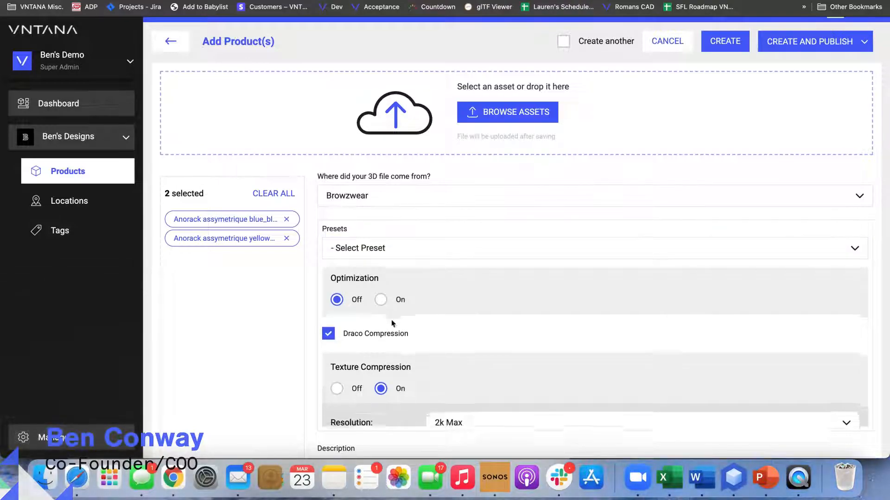
{"action": "scroll", "coordinate": [391, 320], "scroll_direction": "down", "scroll_amount": 2}
{"action": "scroll", "coordinate": [391, 319], "scroll_direction": "up", "scroll_amount": 2}
{"action": "scroll", "coordinate": [392, 318], "scroll_direction": "up", "scroll_amount": 1}
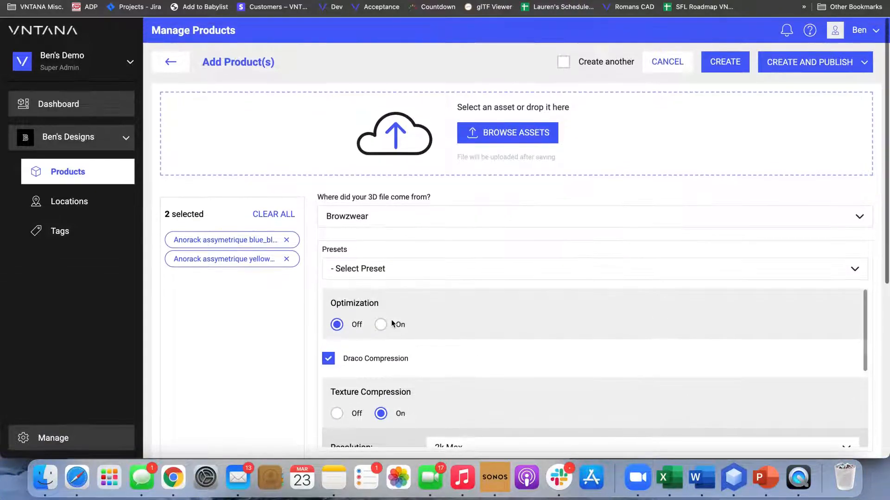
Try the Powerpoint preset and the E-Commerce Preset on the two selected anorak products
{"action": "left_click", "coordinate": [393, 278]}
{"action": "left_click", "coordinate": [364, 342]}
{"action": "mouse_move", "coordinate": [389, 385]}
{"action": "left_click", "coordinate": [401, 274]}
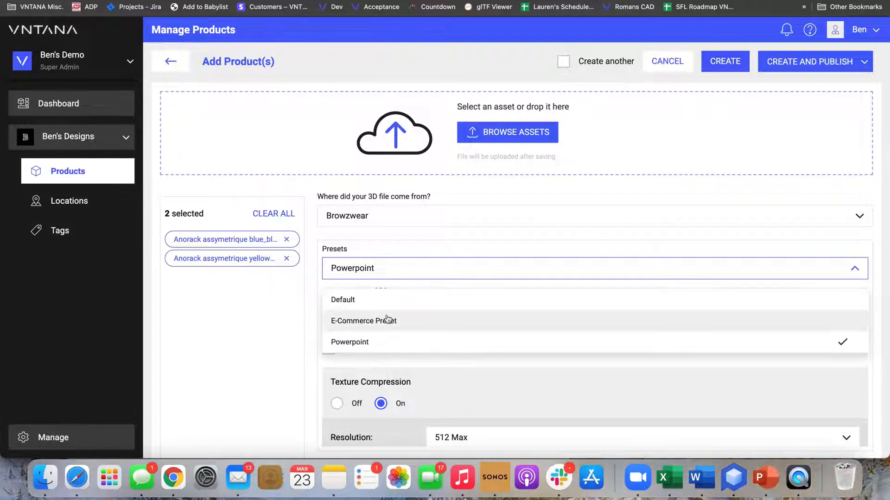
{"action": "left_click", "coordinate": [387, 320]}
Apply the Default preset to the two selected anorak products
{"action": "left_click", "coordinate": [407, 271]}
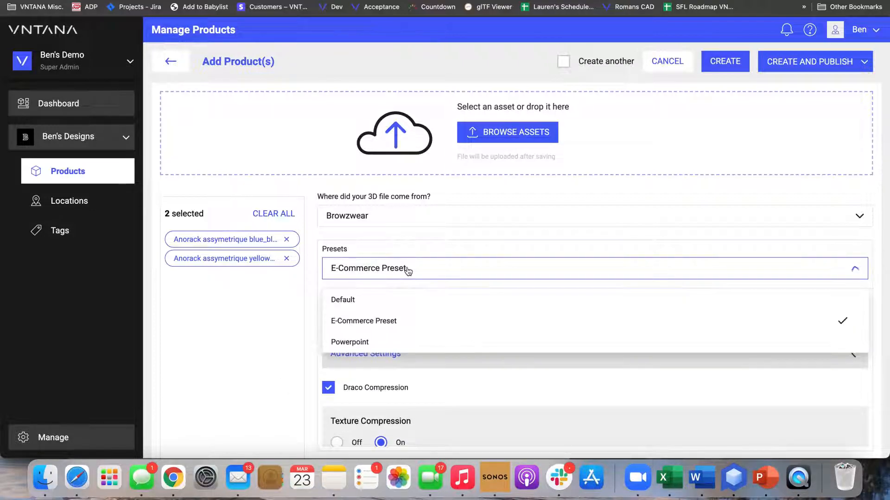
{"action": "left_click", "coordinate": [392, 303]}
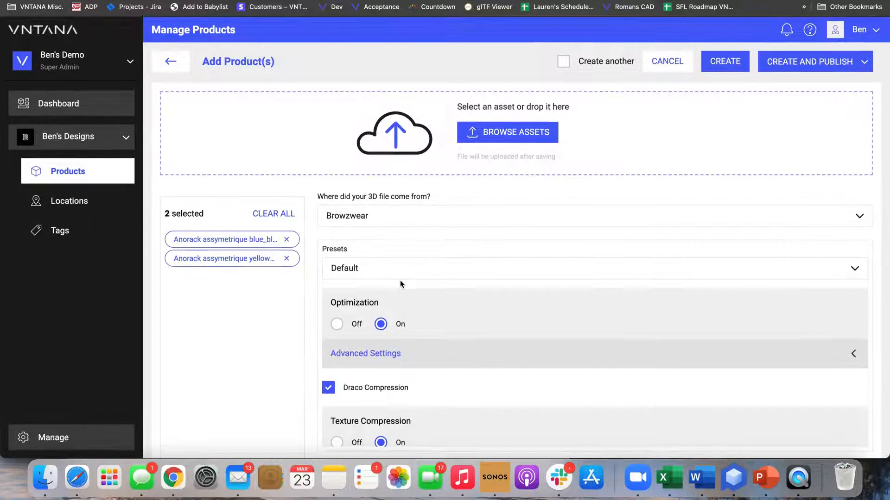
{"action": "scroll", "coordinate": [353, 326], "scroll_direction": "down", "scroll_amount": 2}
{"action": "scroll", "coordinate": [354, 327], "scroll_direction": "up", "scroll_amount": 2}
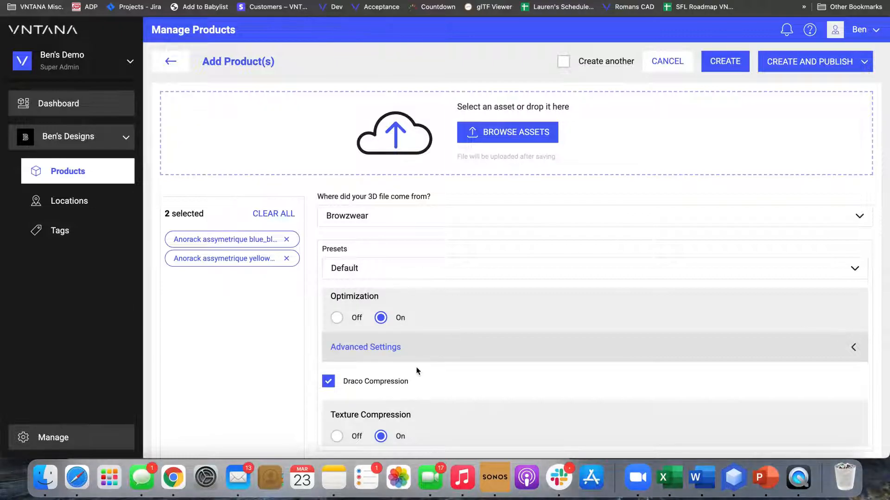
Set the polygon limit to 50000 in the advanced optimization settings
{"action": "left_click", "coordinate": [413, 351]}
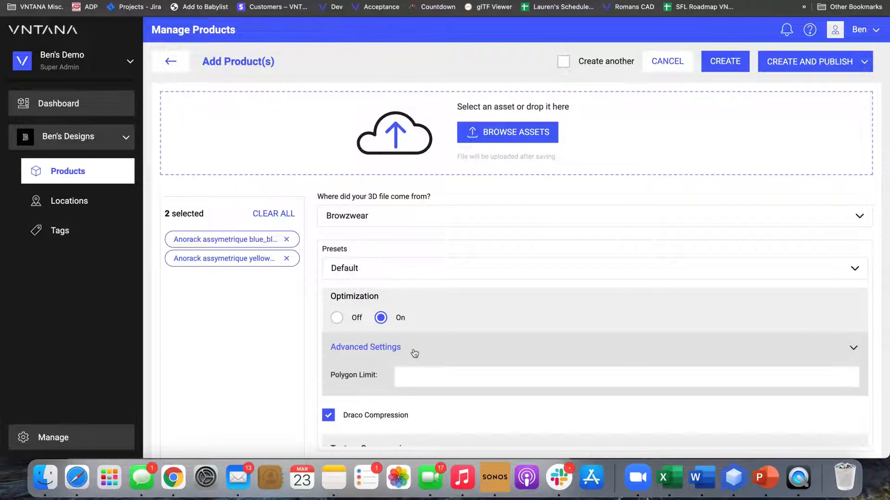
{"action": "left_click", "coordinate": [422, 374]}
{"action": "scroll", "coordinate": [422, 373], "scroll_direction": "down", "scroll_amount": 1}
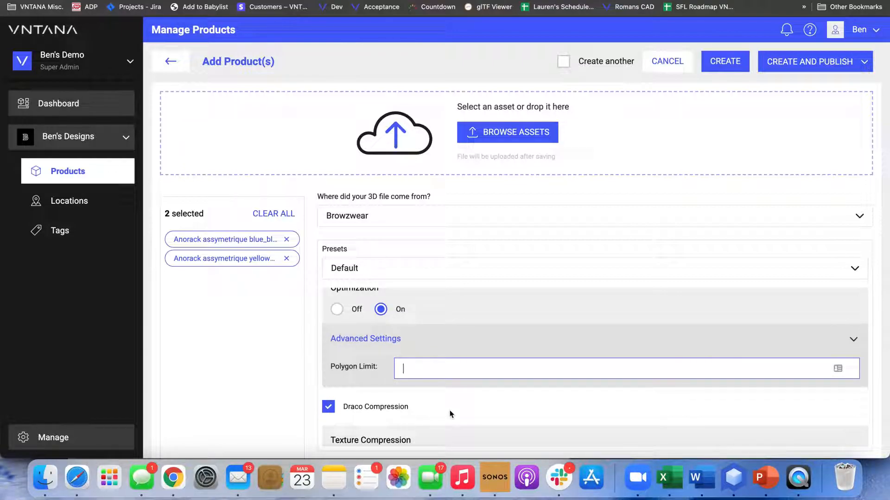
{"action": "type", "text": "50000"}
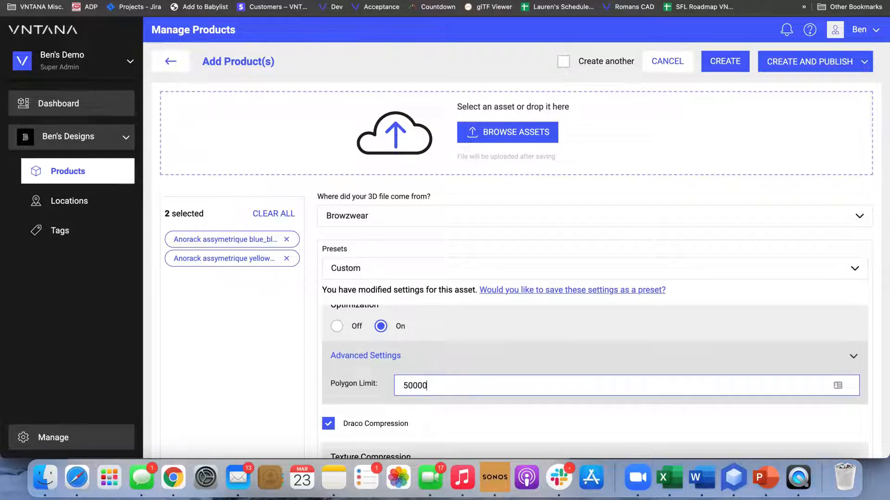
Try disabling Draco compression and switch it back on
{"action": "scroll", "coordinate": [405, 365], "scroll_direction": "down", "scroll_amount": 3}
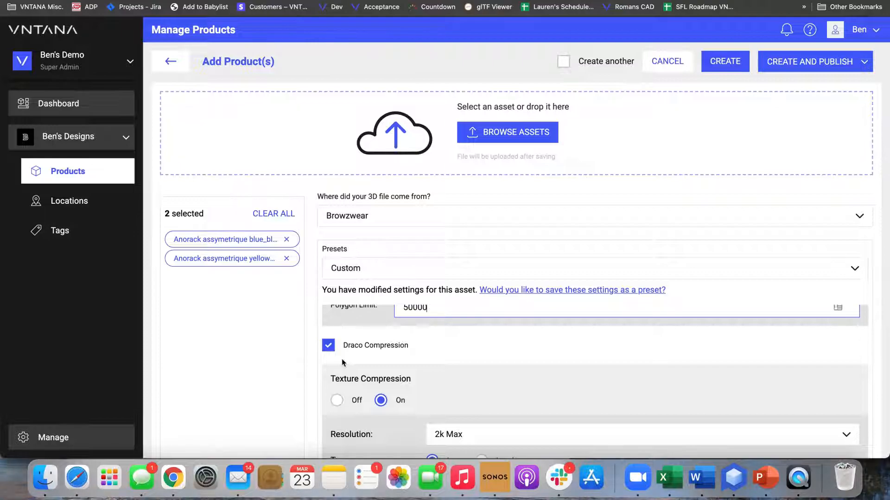
{"action": "scroll", "coordinate": [341, 359], "scroll_direction": "up", "scroll_amount": 1}
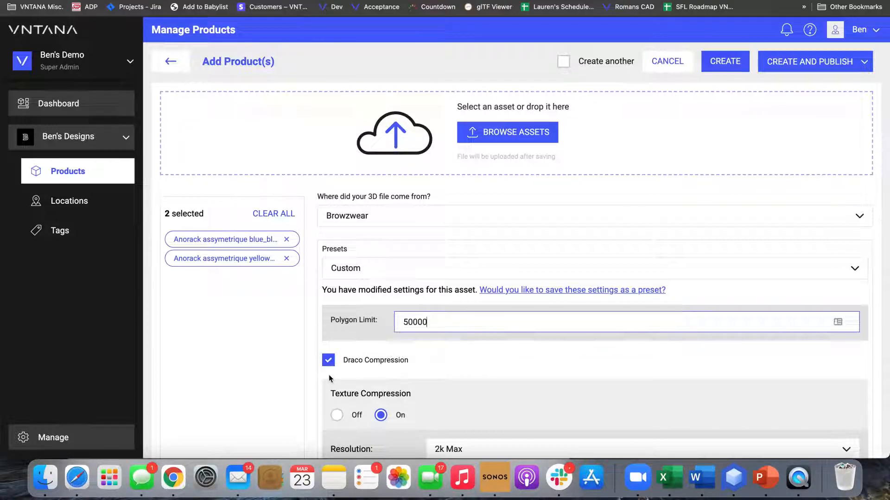
{"action": "left_click", "coordinate": [332, 364]}
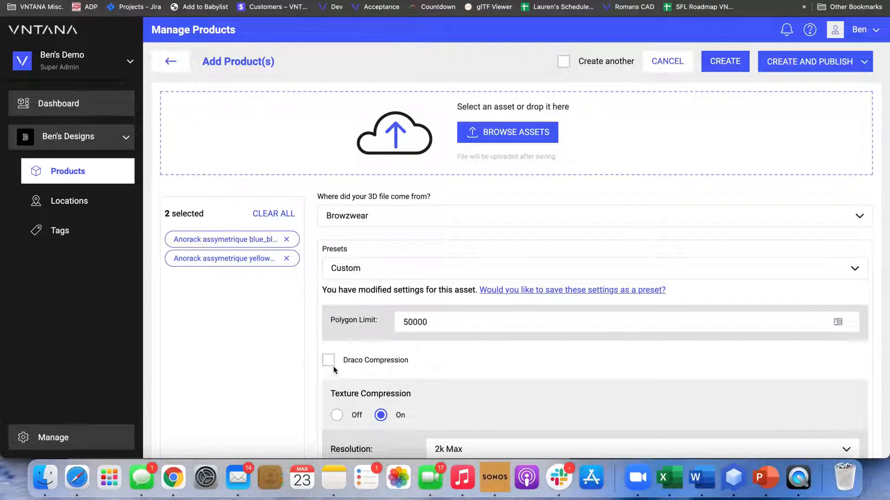
{"action": "left_click", "coordinate": [333, 365]}
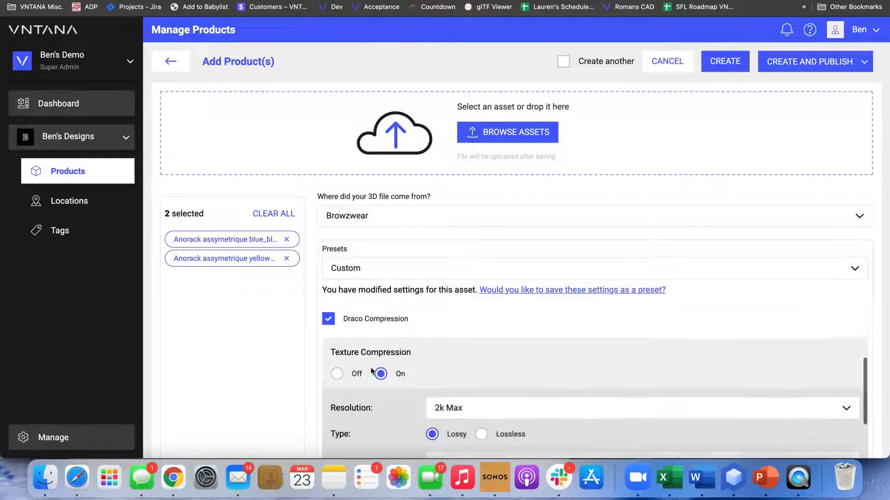
{"action": "scroll", "coordinate": [367, 396], "scroll_direction": "down", "scroll_amount": 2}
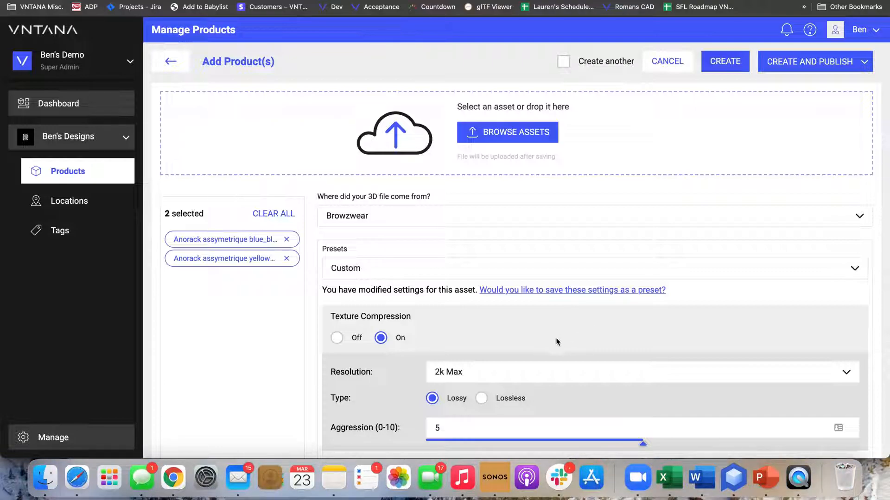
{"action": "left_click", "coordinate": [479, 377]}
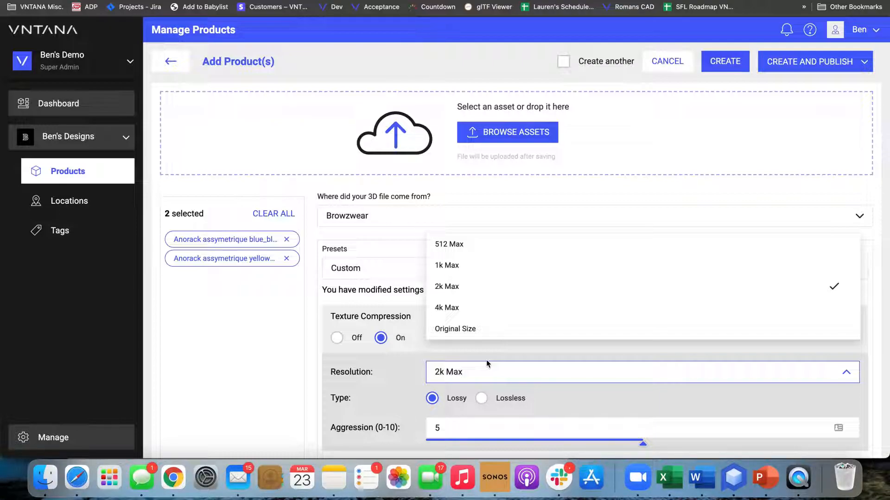
{"action": "left_click", "coordinate": [486, 356]}
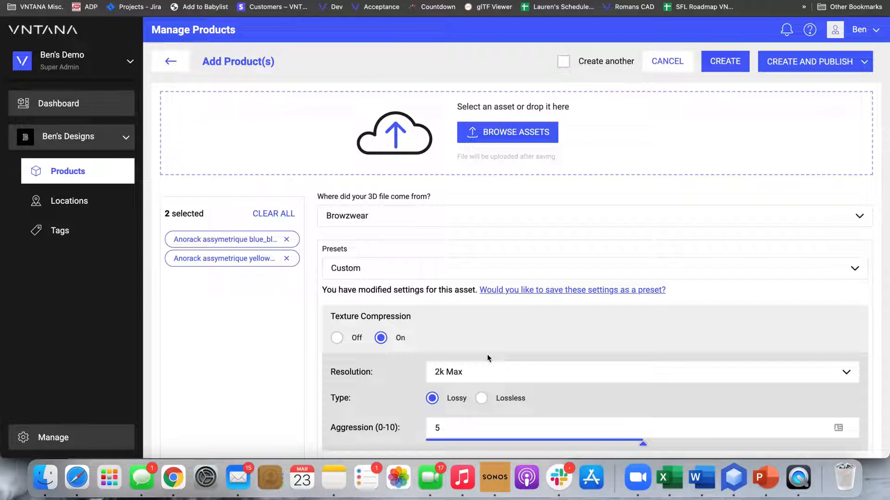
Try the Lossless texture compression type and return it to Lossy
{"action": "scroll", "coordinate": [487, 354], "scroll_direction": "down", "scroll_amount": 2}
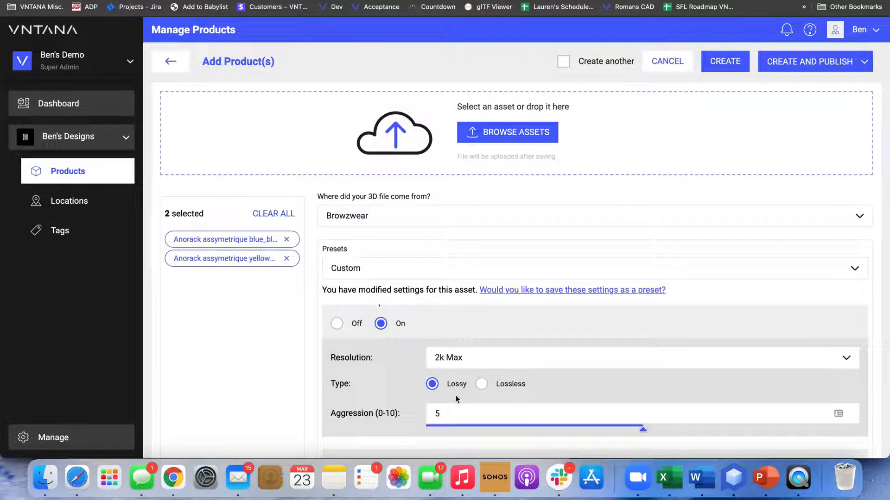
{"action": "scroll", "coordinate": [456, 396], "scroll_direction": "down", "scroll_amount": 4}
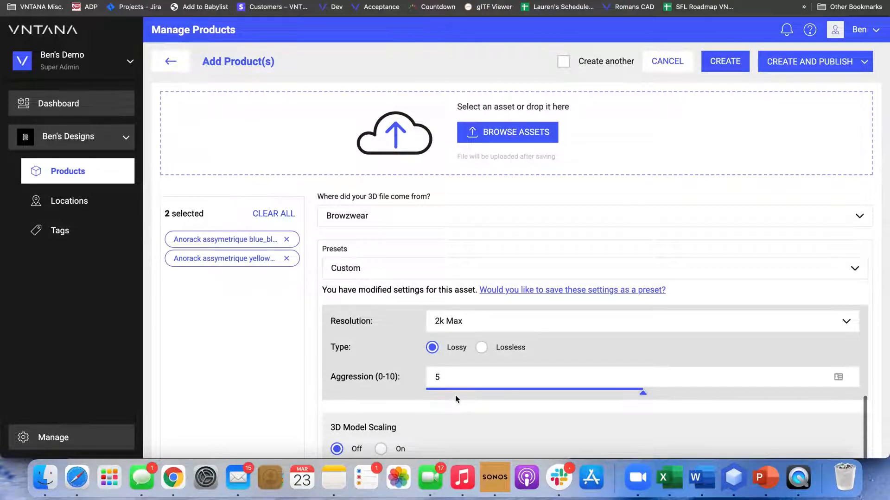
{"action": "left_click", "coordinate": [492, 350]}
{"action": "left_click", "coordinate": [446, 350]}
{"action": "mouse_move", "coordinate": [401, 380]}
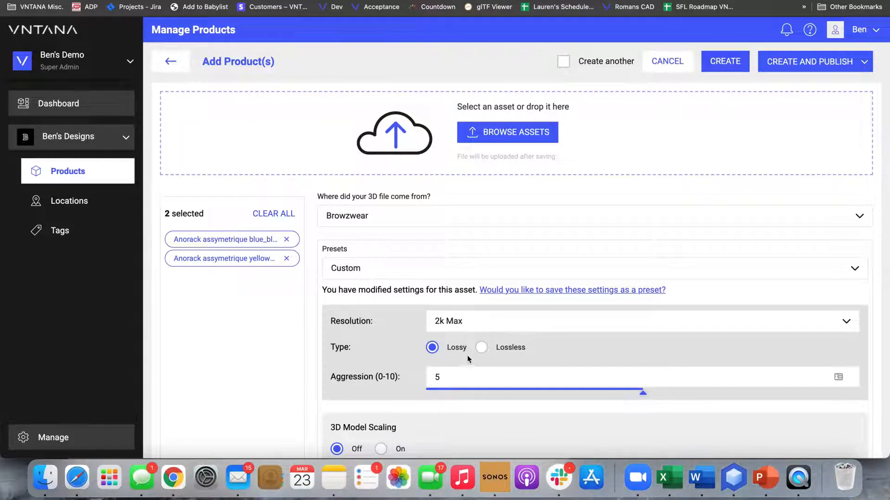
{"action": "left_click", "coordinate": [495, 352]}
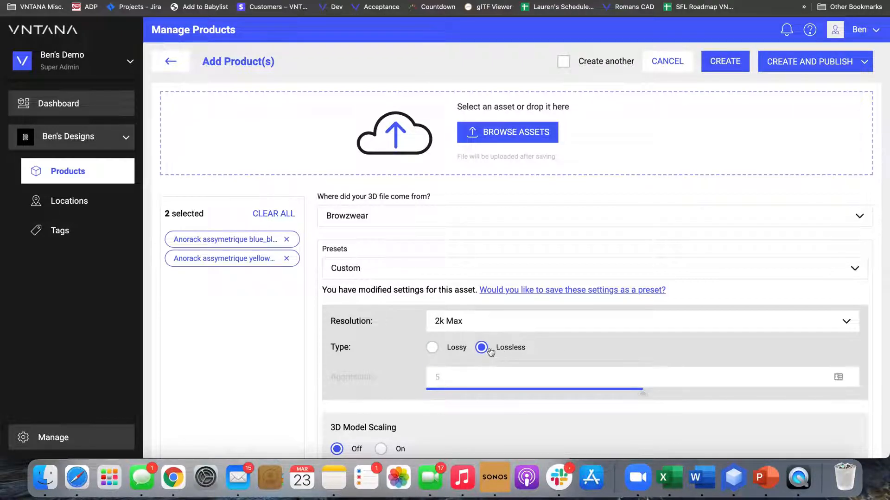
{"action": "left_click", "coordinate": [461, 353]}
Set the aggression of the lossy texture compression to 1
{"action": "scroll", "coordinate": [415, 402], "scroll_direction": "down", "scroll_amount": 1}
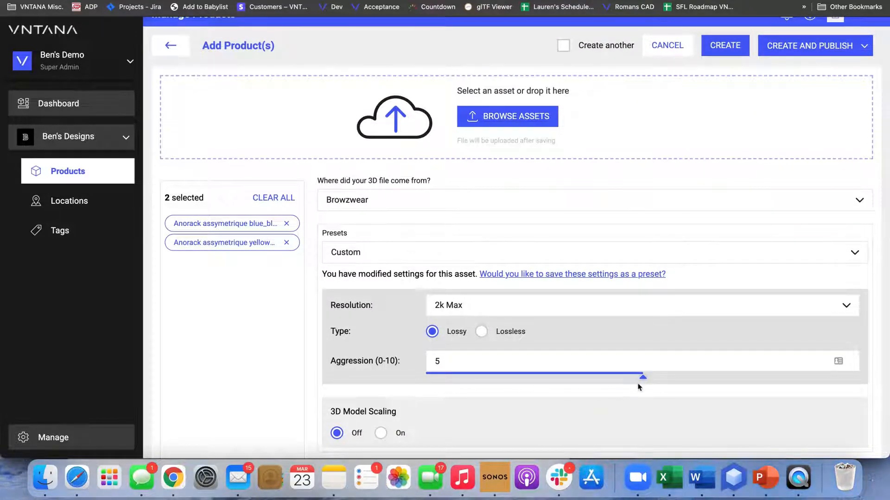
{"action": "mouse_move", "coordinate": [644, 379]}
{"action": "left_mouse_down"}
{"action": "mouse_move", "coordinate": [615, 374]}
{"action": "mouse_move", "coordinate": [728, 365]}
{"action": "mouse_move", "coordinate": [832, 388]}
{"action": "mouse_move", "coordinate": [859, 369]}
{"action": "mouse_move", "coordinate": [582, 407]}
{"action": "mouse_move", "coordinate": [526, 391]}
{"action": "mouse_move", "coordinate": [526, 369]}
{"action": "mouse_move", "coordinate": [508, 383]}
{"action": "mouse_move", "coordinate": [485, 379]}
{"action": "left_mouse_up"}
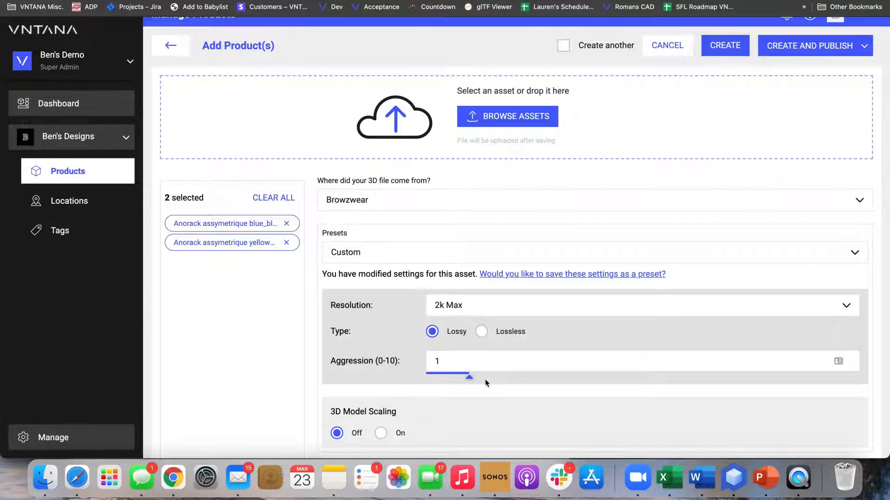
Try 3D model scaling on the X axis with a size of 1 m, and switch scaling back off
{"action": "scroll", "coordinate": [485, 383], "scroll_direction": "down", "scroll_amount": 1}
{"action": "scroll", "coordinate": [484, 379], "scroll_direction": "down", "scroll_amount": 3}
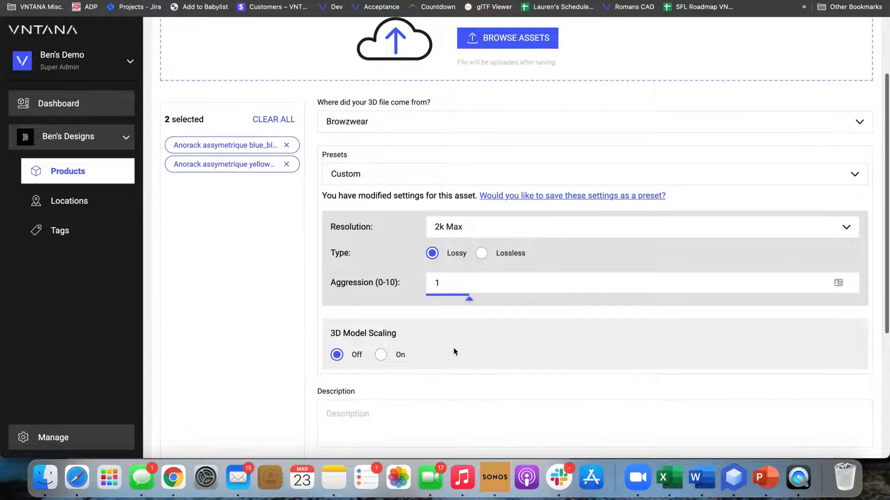
{"action": "left_click", "coordinate": [380, 354]}
{"action": "scroll", "coordinate": [414, 343], "scroll_direction": "down", "scroll_amount": 3}
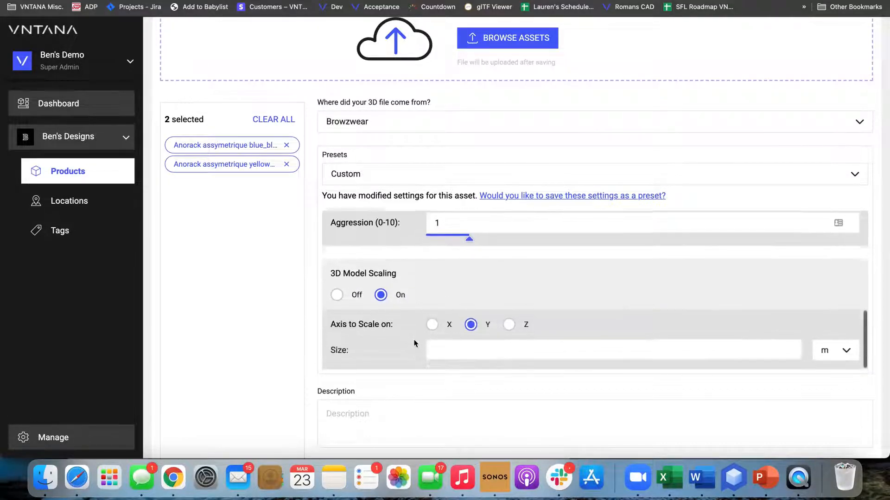
{"action": "left_click", "coordinate": [441, 344]}
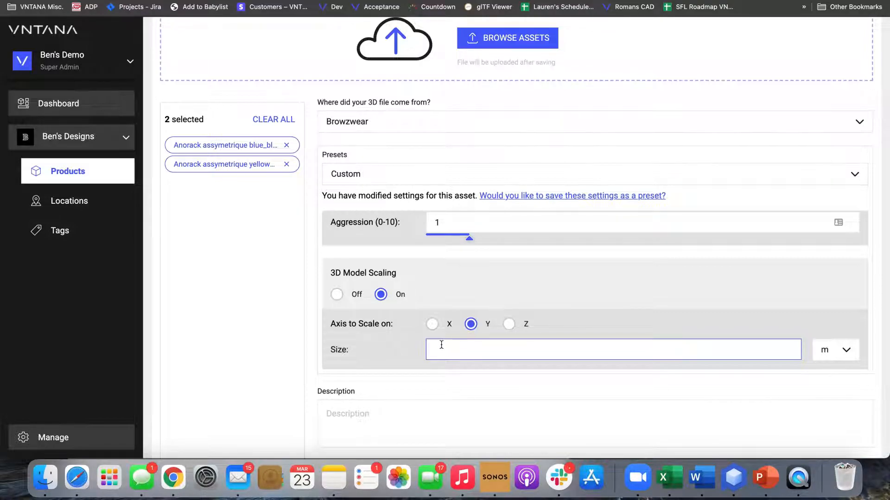
{"action": "left_click", "coordinate": [432, 324]}
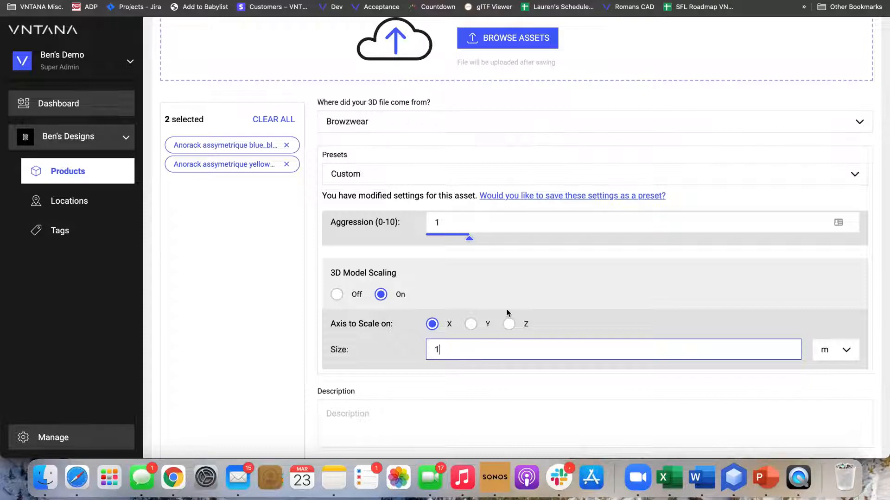
{"action": "left_click", "coordinate": [336, 293]}
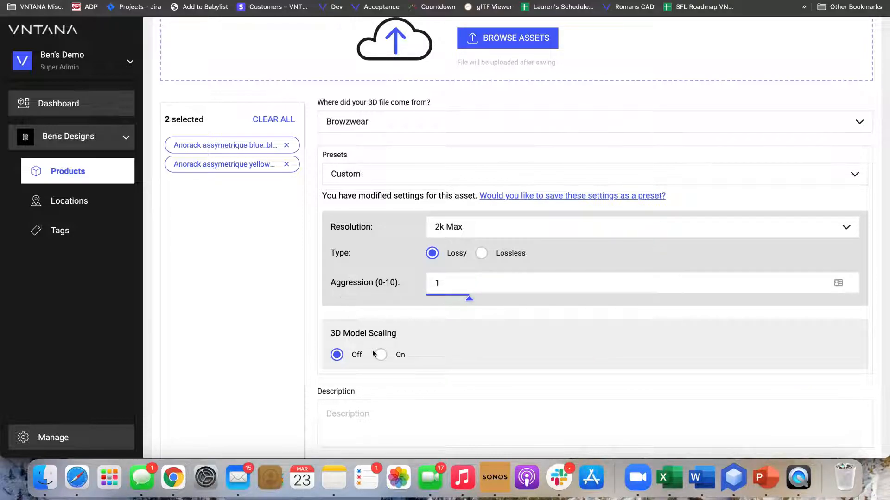
Examine the Description, Locations, Tags and Attributes fields of the product form
{"action": "scroll", "coordinate": [372, 350], "scroll_direction": "down", "scroll_amount": 3}
{"action": "left_click", "coordinate": [362, 299]}
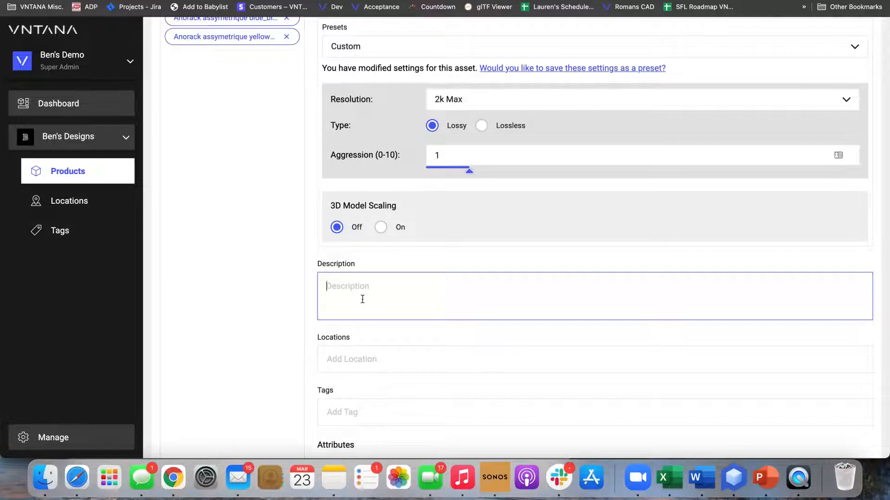
{"action": "scroll", "coordinate": [271, 174], "scroll_direction": "up", "scroll_amount": 2}
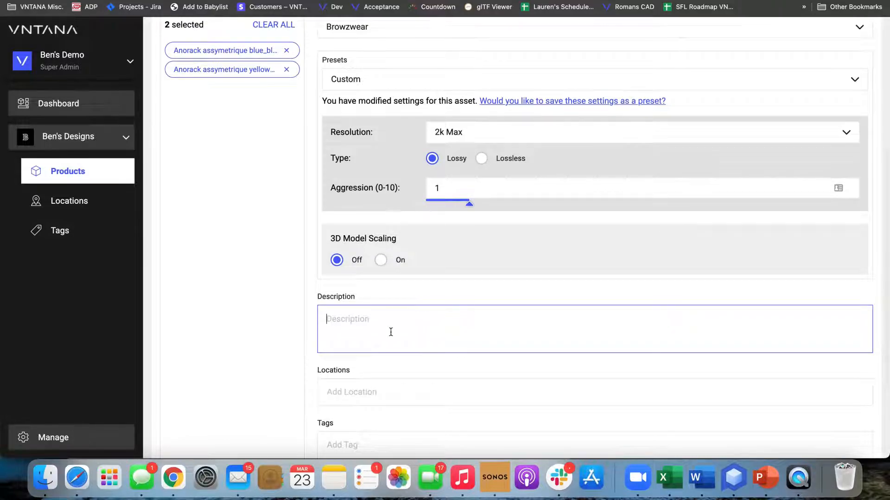
{"action": "scroll", "coordinate": [390, 332], "scroll_direction": "down", "scroll_amount": 2}
{"action": "left_click", "coordinate": [387, 335]}
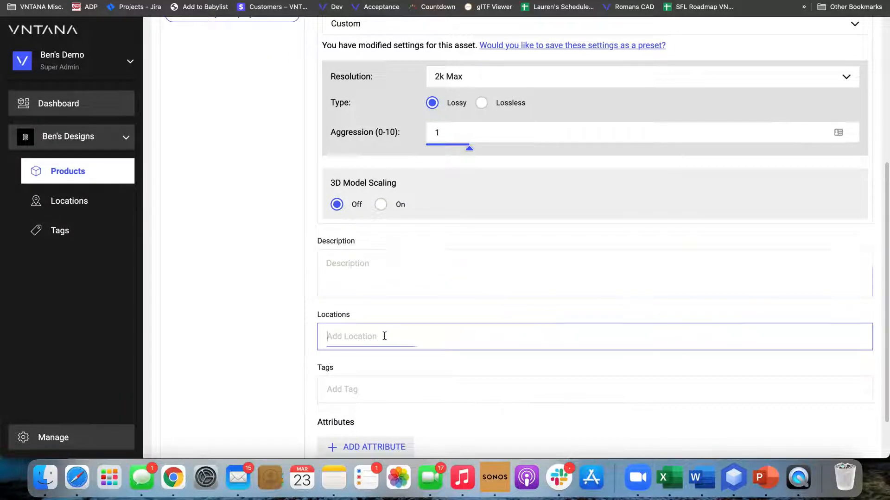
{"action": "left_click", "coordinate": [359, 338]}
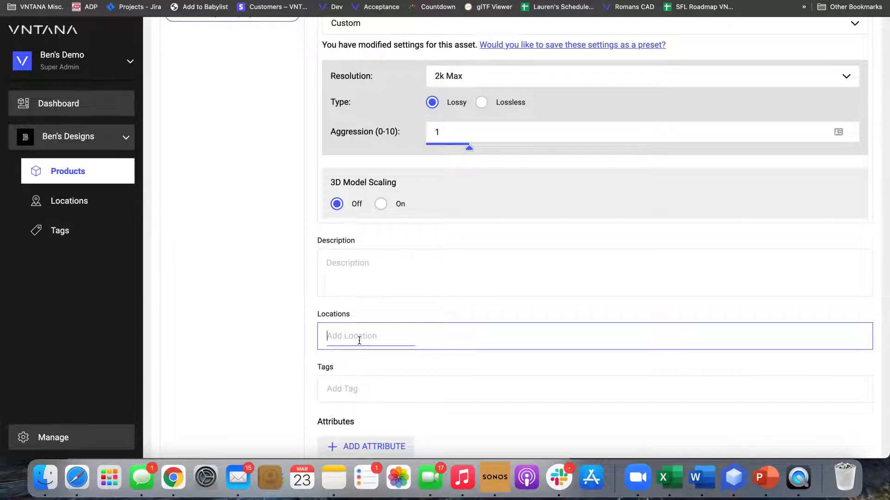
{"action": "left_click", "coordinate": [358, 387]}
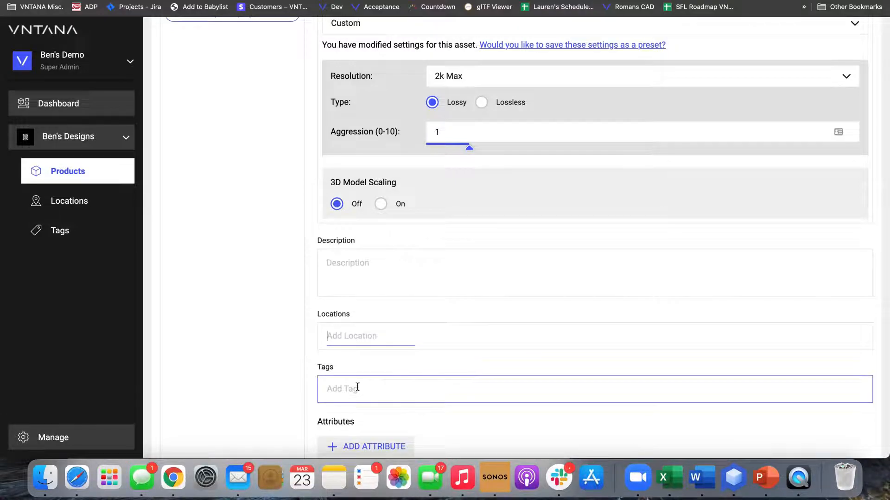
{"action": "scroll", "coordinate": [358, 385], "scroll_direction": "down", "scroll_amount": 1}
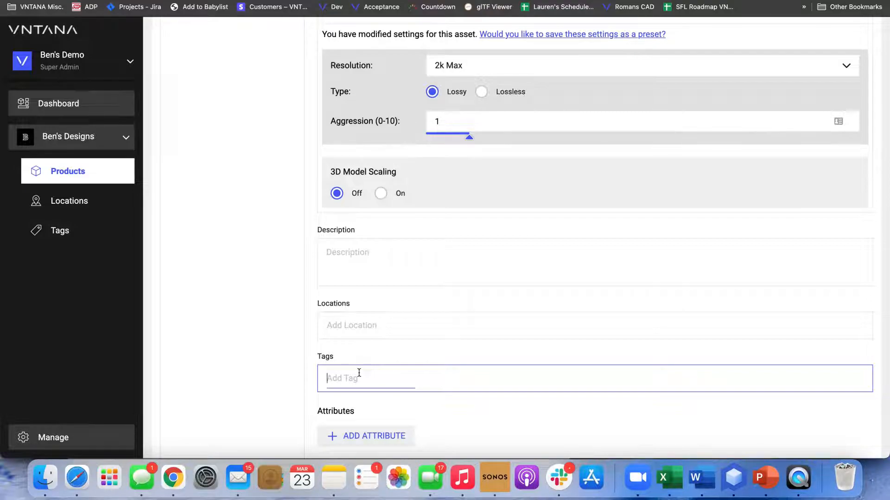
Tag the products with Jackets, Fall Collection, 2022 and Goretex
{"action": "type", "text": "Jackets"}
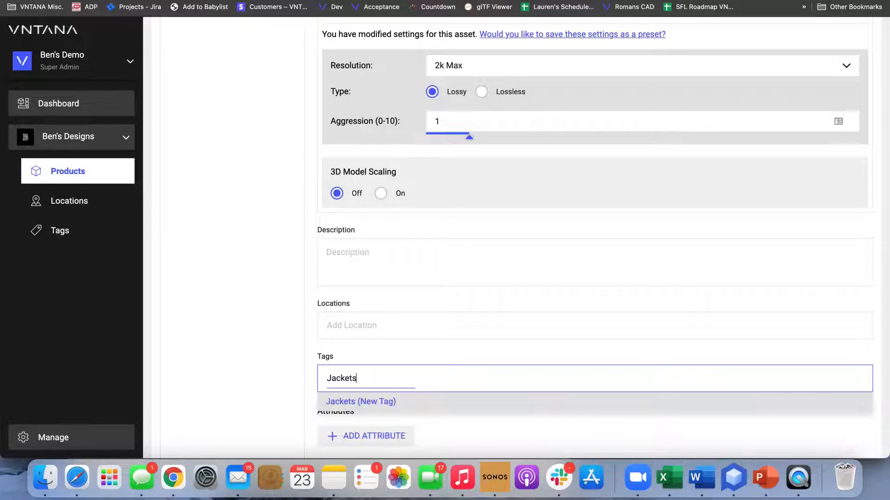
{"action": "key", "text": "Return"}
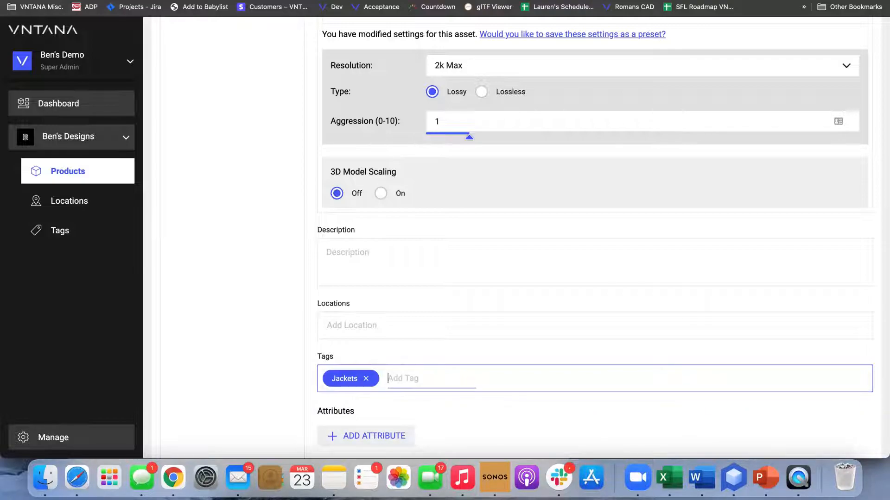
{"action": "type", "text": "Fall"}
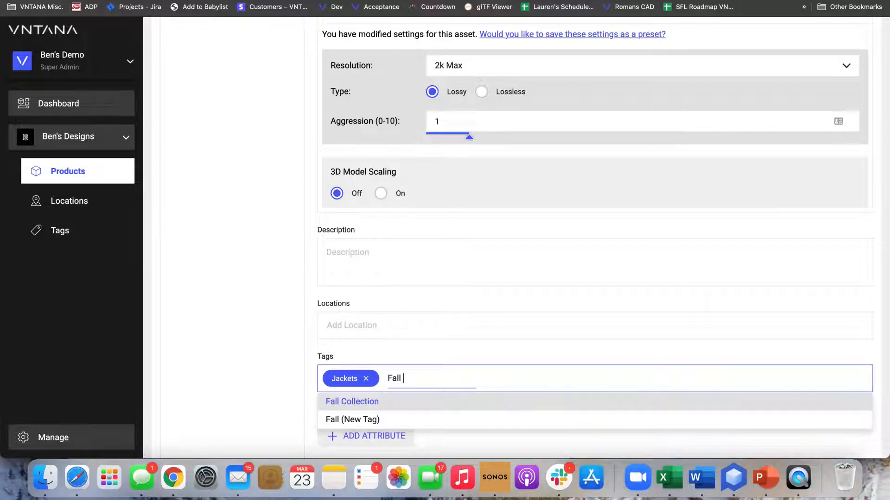
{"action": "key", "text": "Return"}
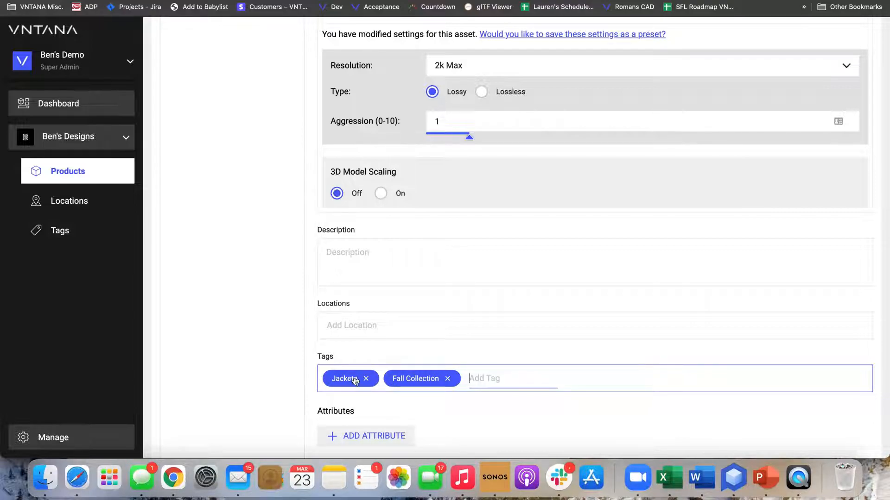
{"action": "type", "text": "2022"}
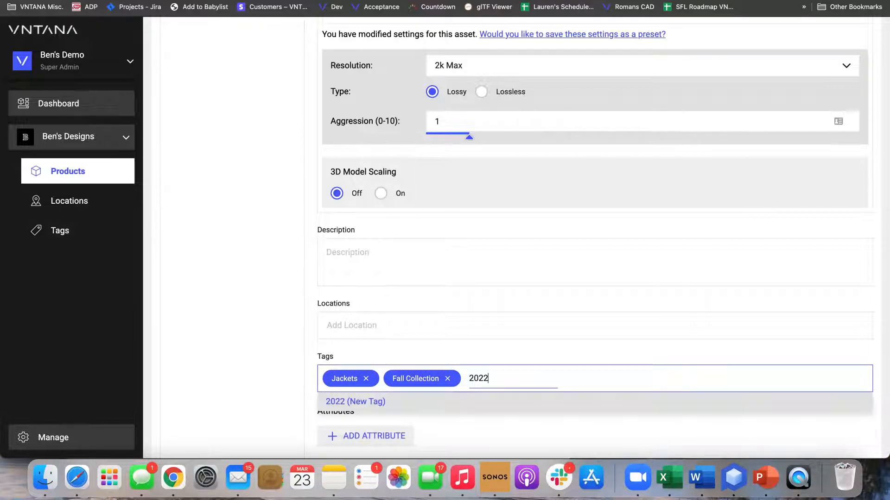
{"action": "key", "text": "Return"}
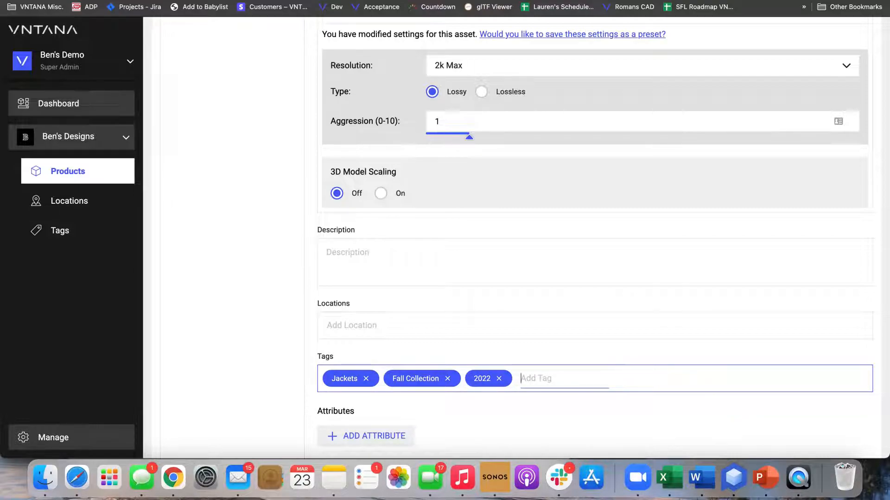
{"action": "type", "text": "Goretex"}
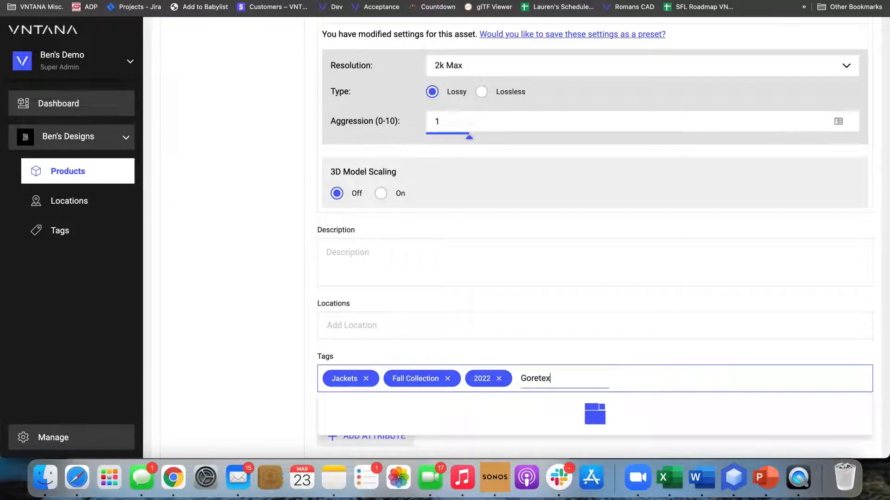
{"action": "key", "text": "Return"}
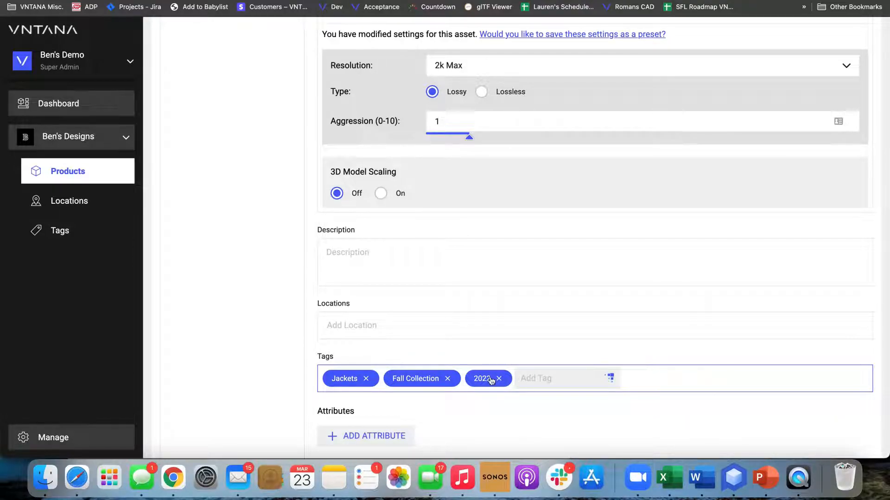
{"action": "left_click", "coordinate": [557, 414]}
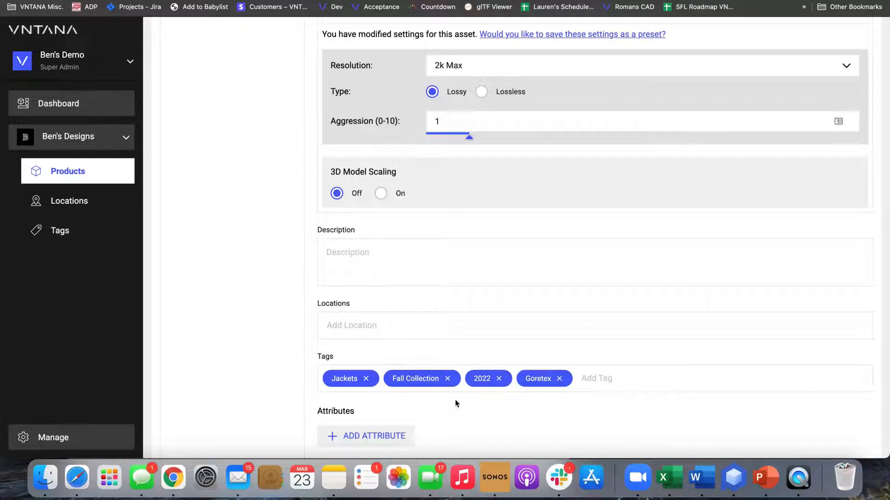
Add a product attribute named SKU with the value 823482
{"action": "left_click", "coordinate": [385, 435]}
{"action": "scroll", "coordinate": [385, 437], "scroll_direction": "down", "scroll_amount": 2}
{"action": "left_click", "coordinate": [382, 366]}
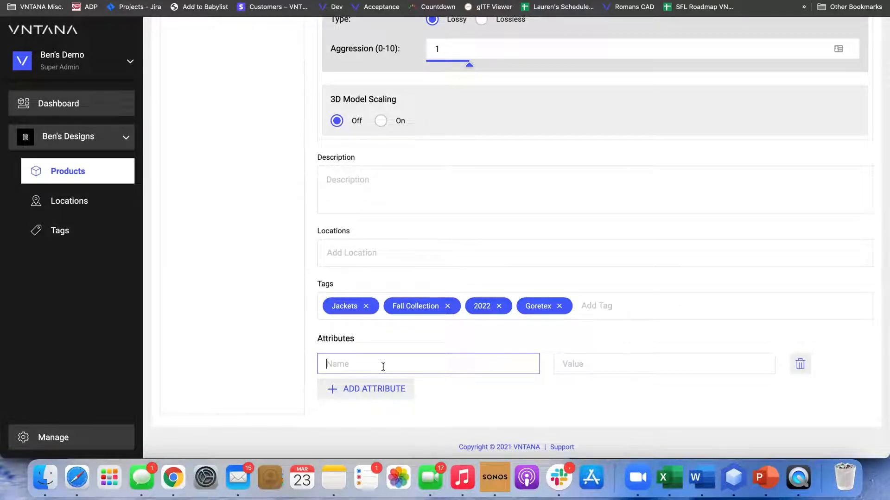
{"action": "type", "text": "SKU"}
{"action": "key", "text": "Tab"}
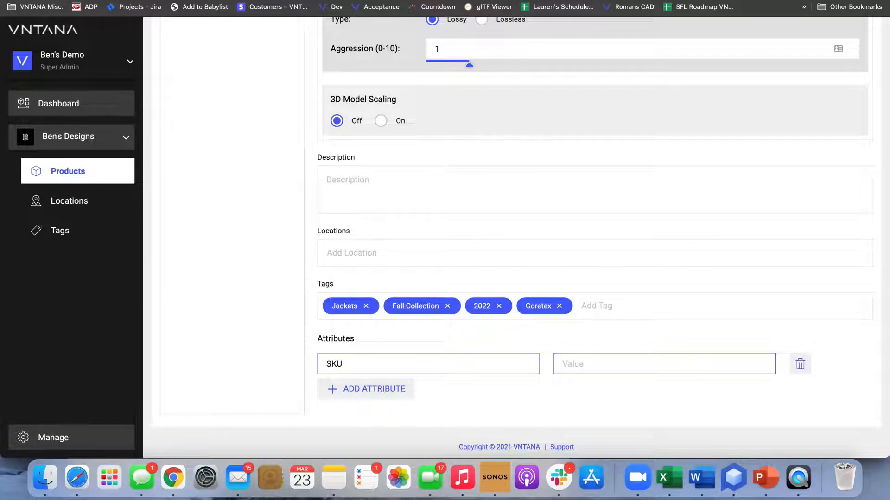
{"action": "type", "text": "134"}
{"action": "type", "text": "823482"}
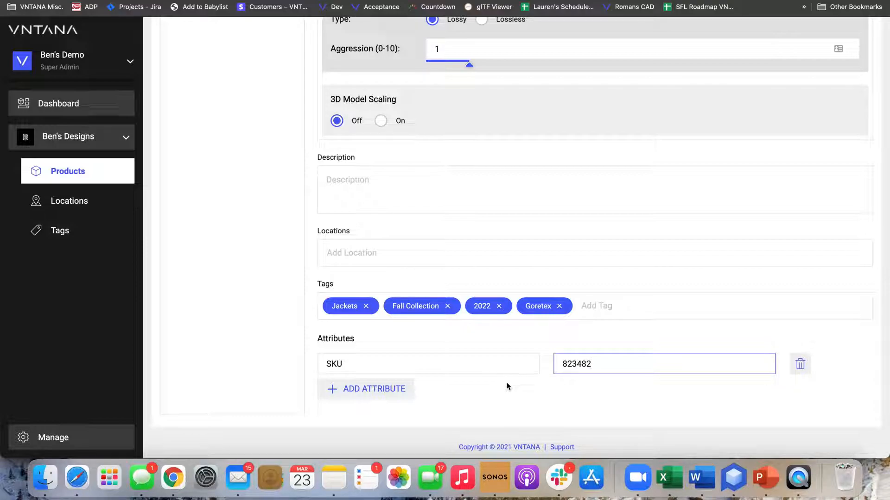
Add a second product attribute named Price with the value $100
{"action": "left_click", "coordinate": [391, 388]}
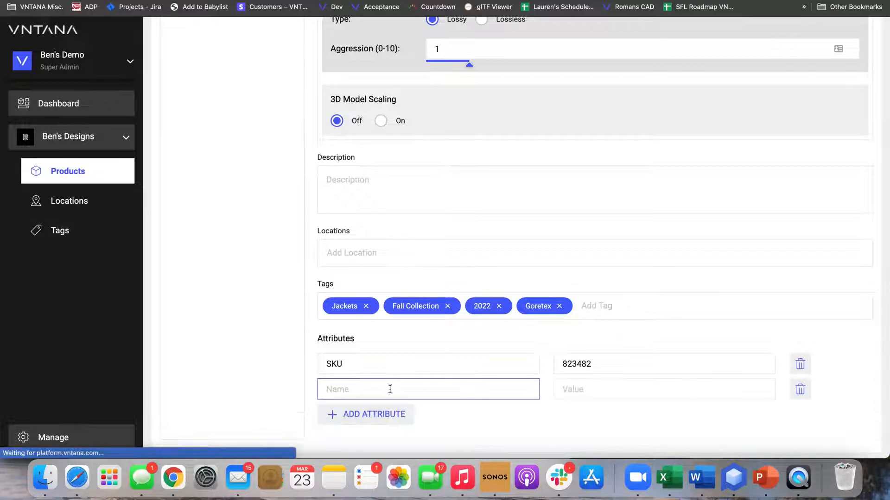
{"action": "type", "text": "Pr"}
{"action": "key", "text": "Tab"}
{"action": "type", "text": "$"}
{"action": "left_click", "coordinate": [480, 421]}
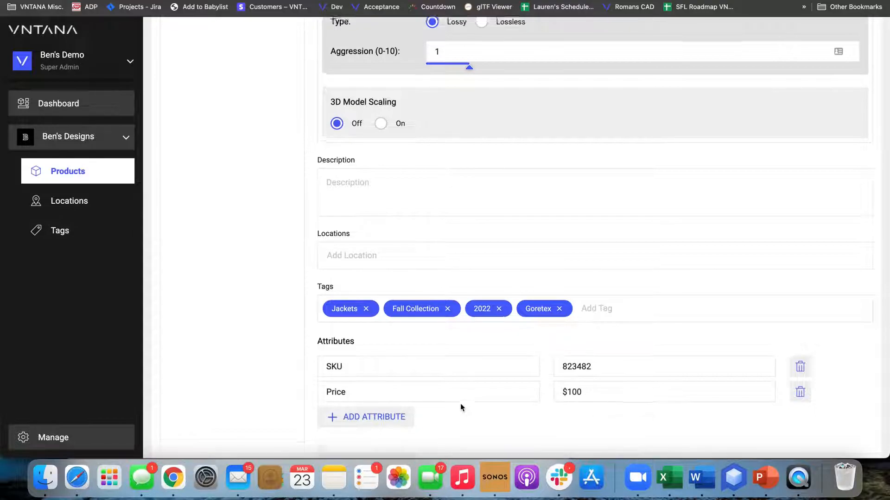
Create the two anorak products without publishing them
{"action": "scroll", "coordinate": [460, 403], "scroll_direction": "up", "scroll_amount": 10}
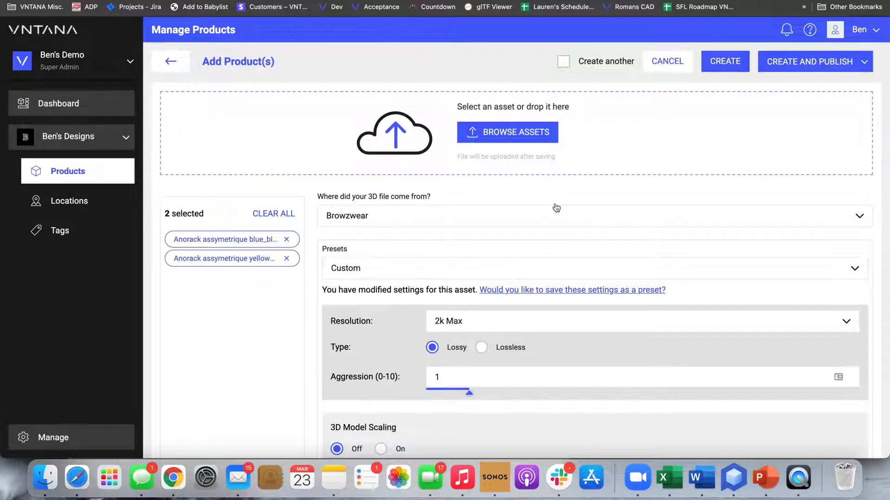
{"action": "left_click", "coordinate": [731, 62]}
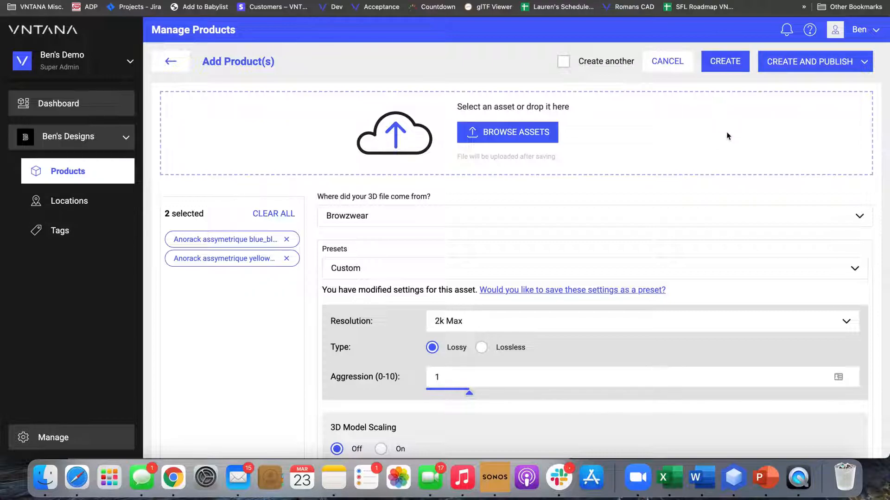
{"action": "left_click", "coordinate": [717, 70]}
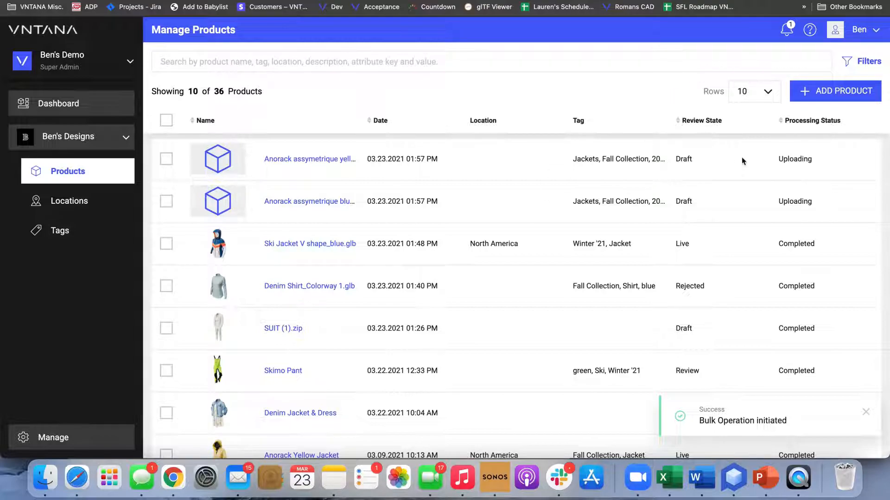
Review the details of the Anorack assymetrique yellow_yellow.glb product and return to the product list
{"action": "left_click", "coordinate": [315, 159]}
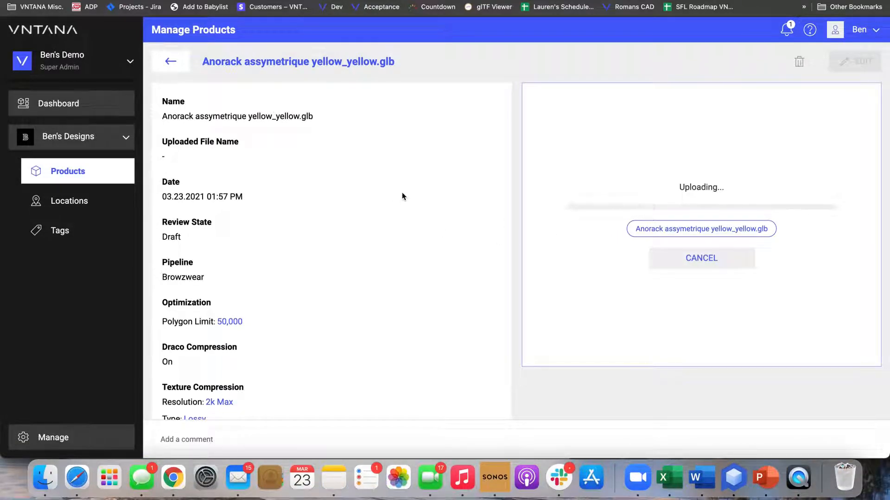
{"action": "scroll", "coordinate": [338, 184], "scroll_direction": "down", "scroll_amount": 3}
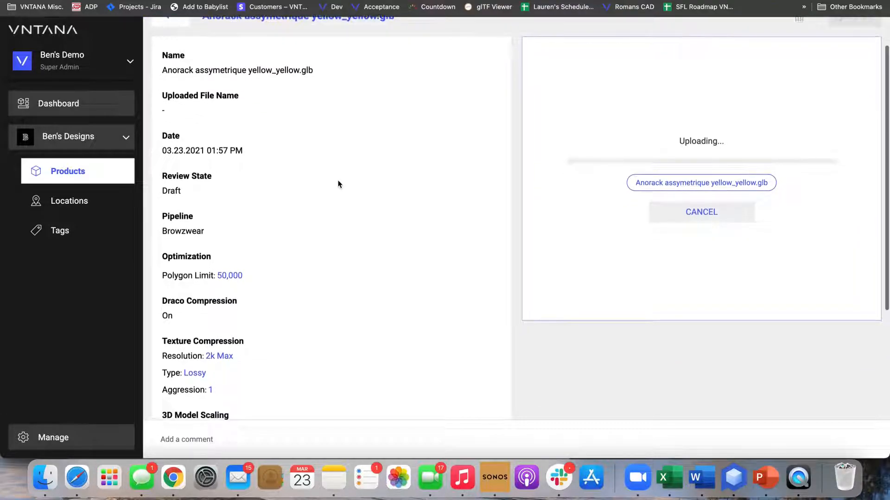
{"action": "scroll", "coordinate": [338, 184], "scroll_direction": "up", "scroll_amount": 3}
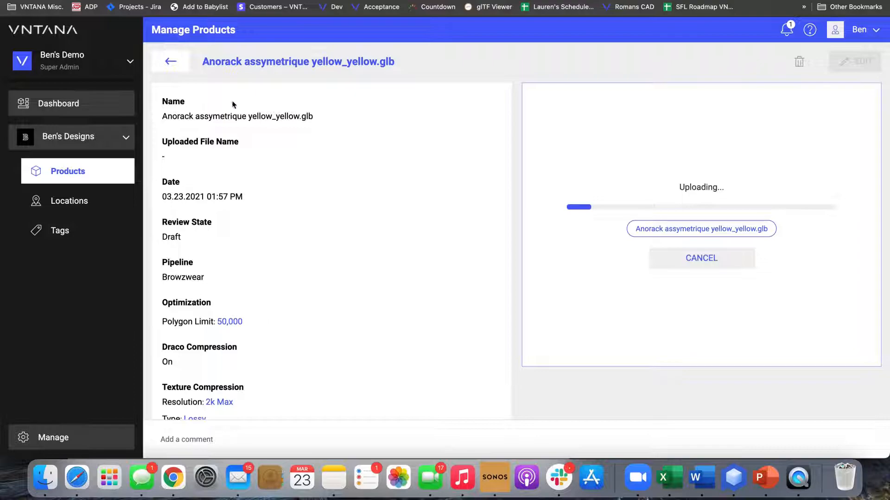
{"action": "left_click", "coordinate": [180, 68]}
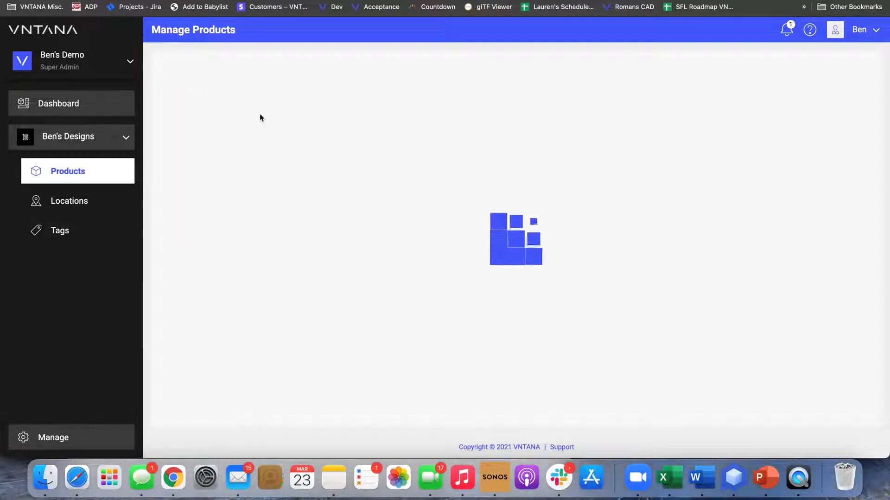